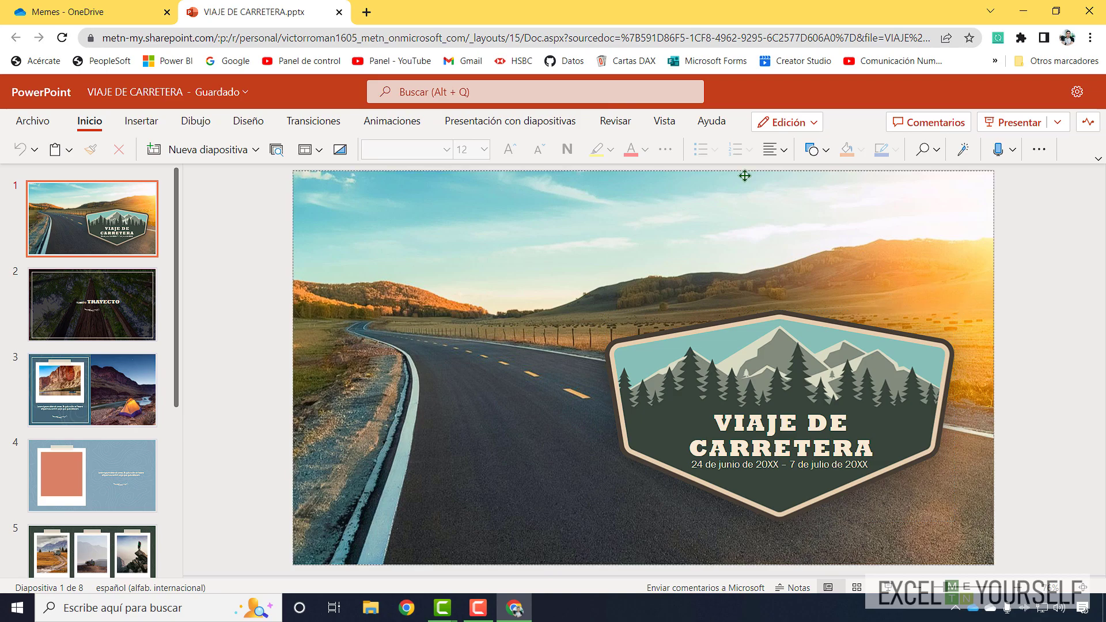
Step: Open the Presentación con diapositivas tab and view slides 2, nuestro TRAYECTO, and 4
{"action": "left_click", "coordinate": [496, 119]}
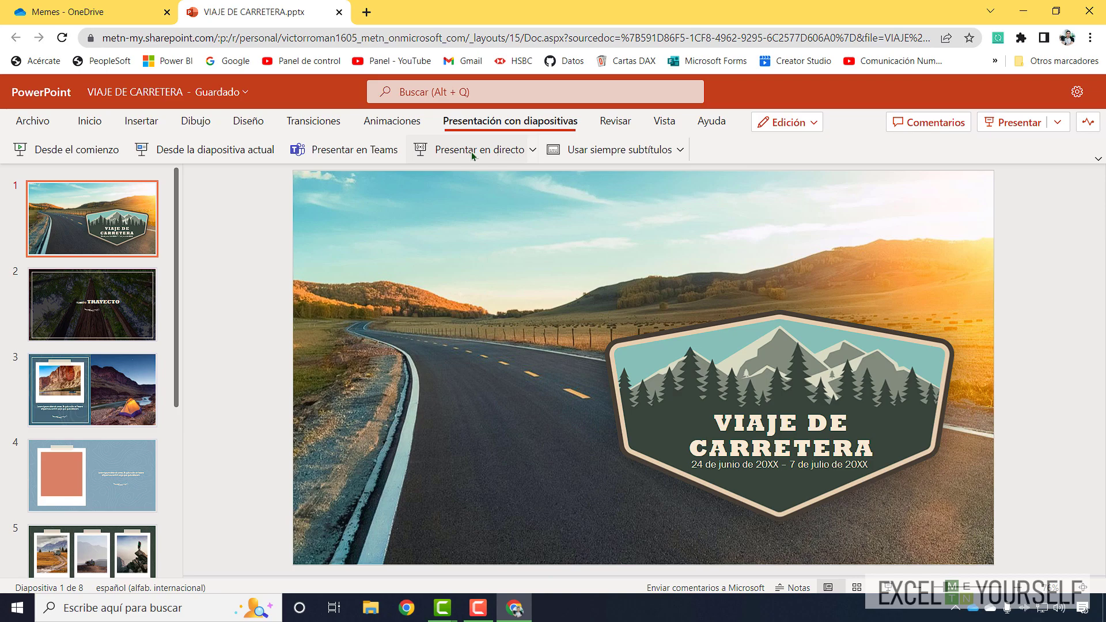
{"action": "left_click", "coordinate": [95, 311]}
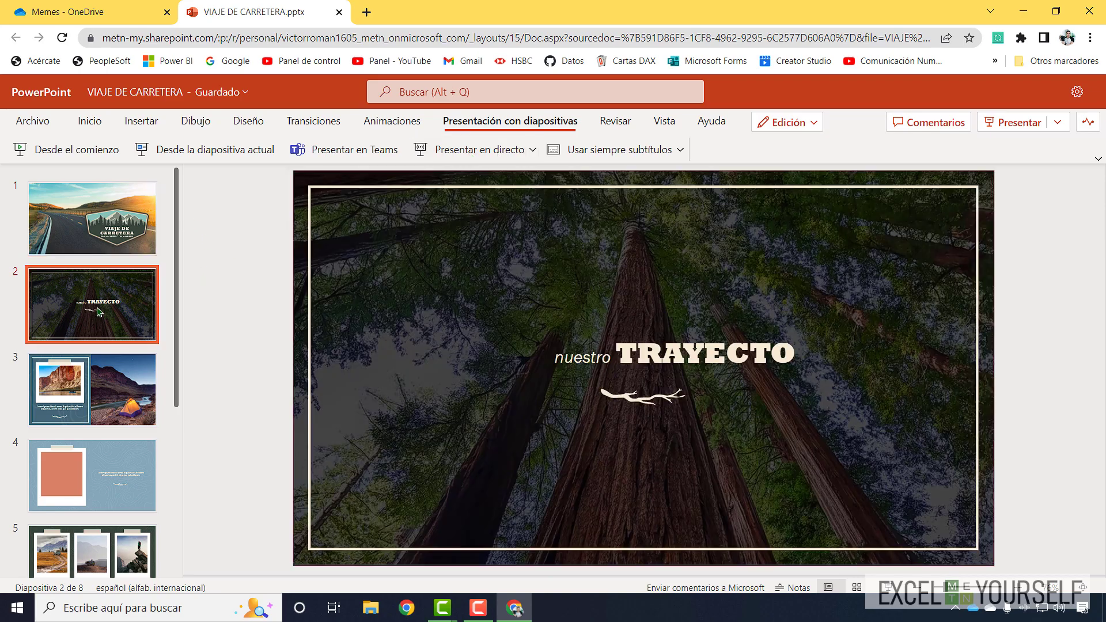
{"action": "left_click", "coordinate": [137, 441]}
{"action": "scroll", "coordinate": [149, 452], "scroll_direction": "down", "scroll_amount": 5}
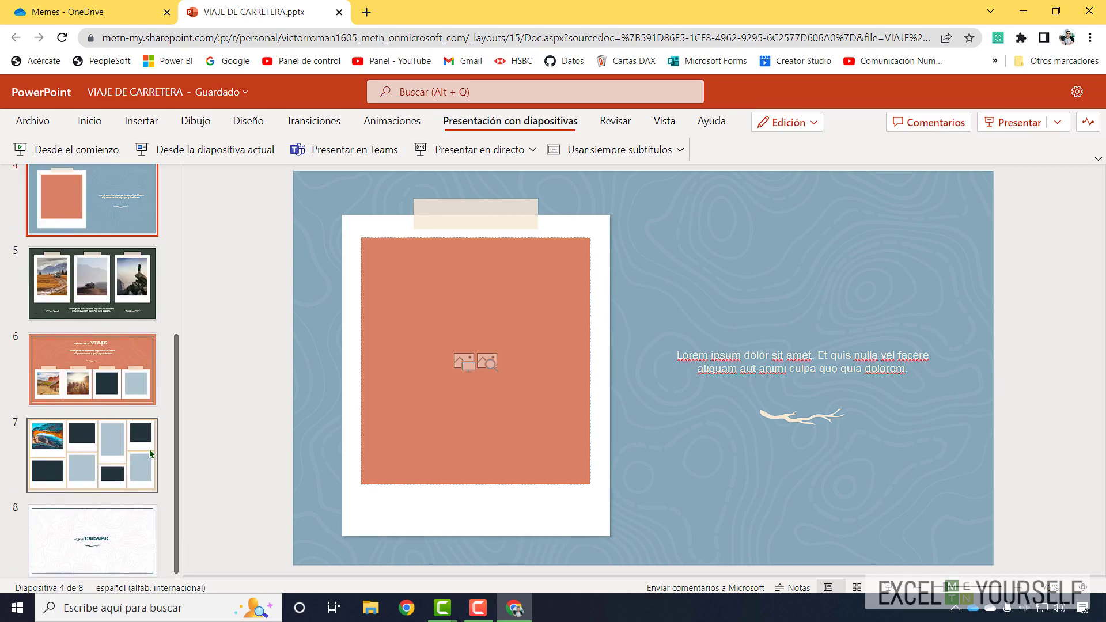
Step: Start a PowerPoint Live presentation from slide 6, comienza el VIAJE
{"action": "left_click", "coordinate": [137, 384]}
{"action": "left_click_drag", "start_coordinate": [173, 357], "coordinate": [172, 190]}
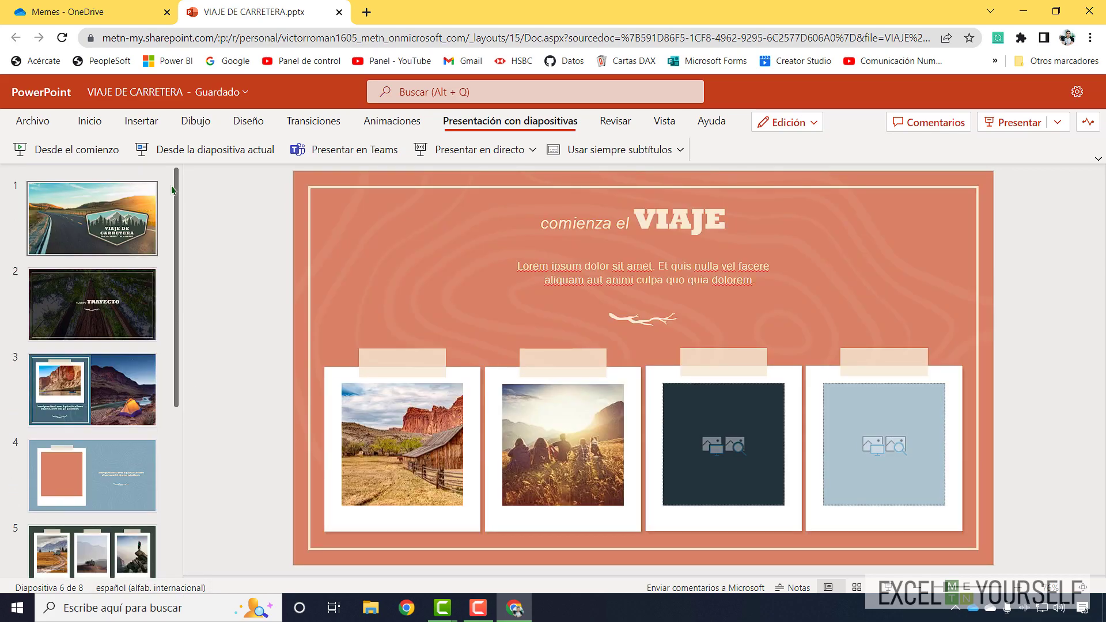
{"action": "left_click", "coordinate": [472, 149]}
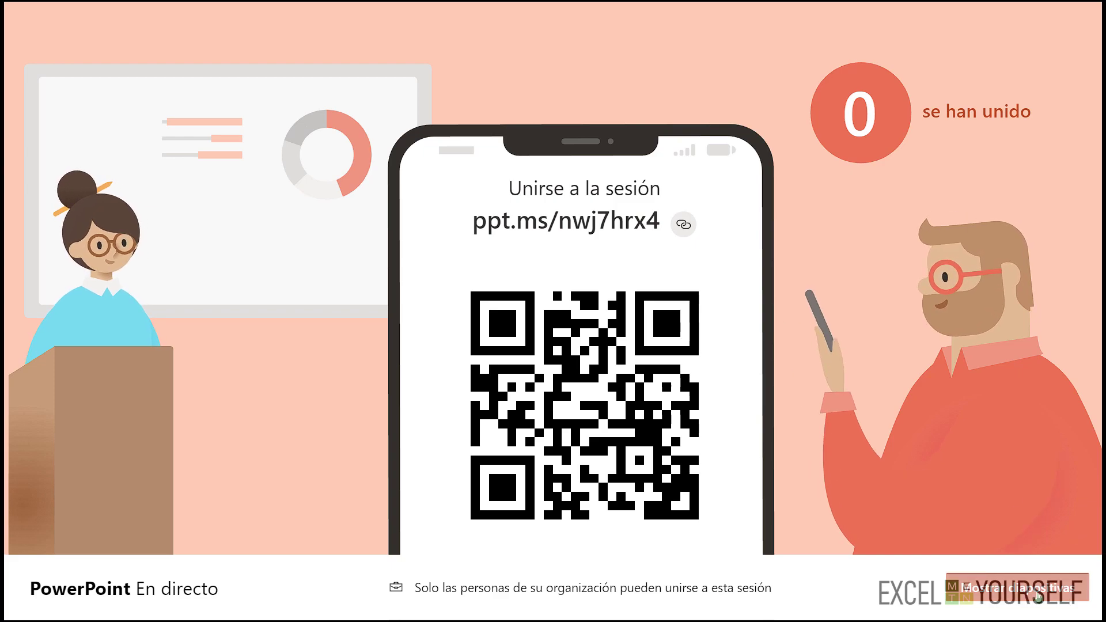
Step: Leave the join screen to show the slides and advance two slides
{"action": "left_click", "coordinate": [1039, 596]}
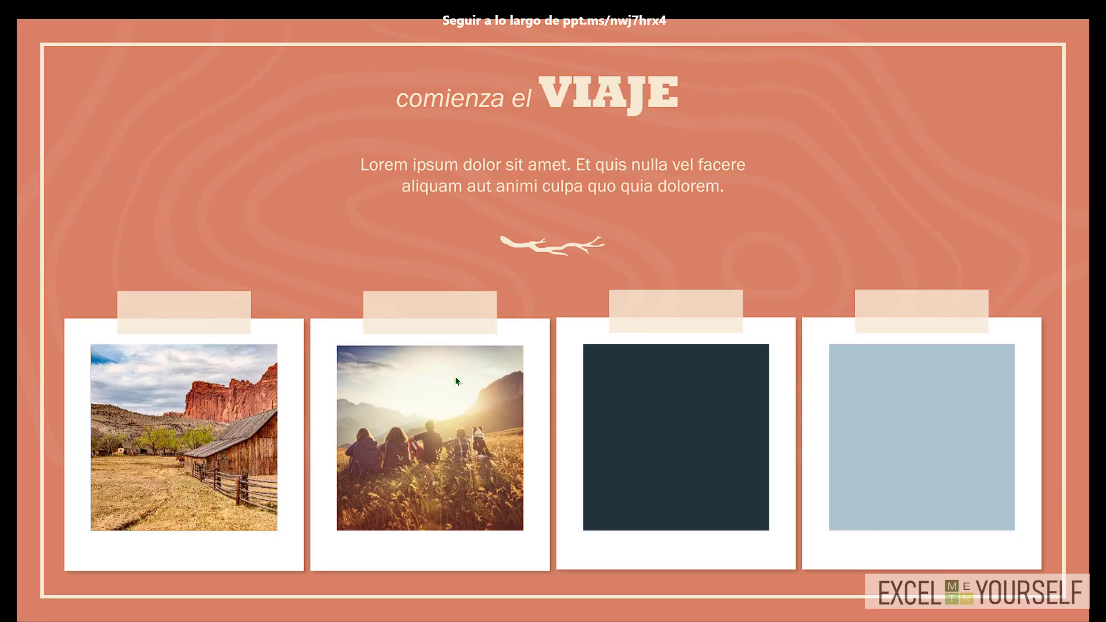
{"action": "key", "text": "Right"}
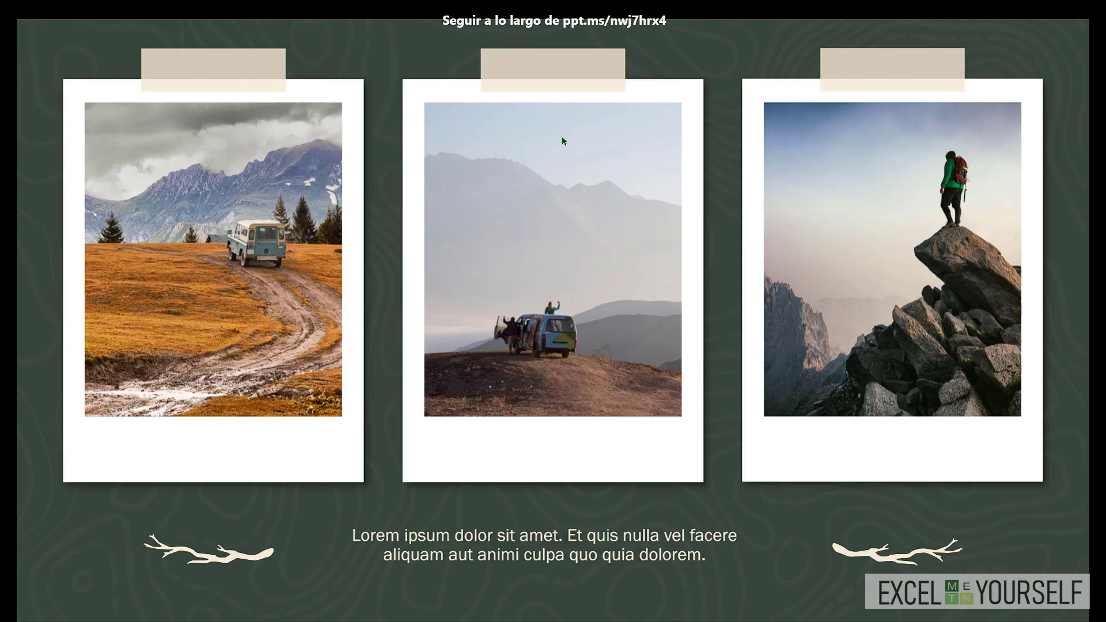
{"action": "key", "text": "Right"}
{"action": "key", "text": "Right"}
{"action": "key", "text": "Right"}
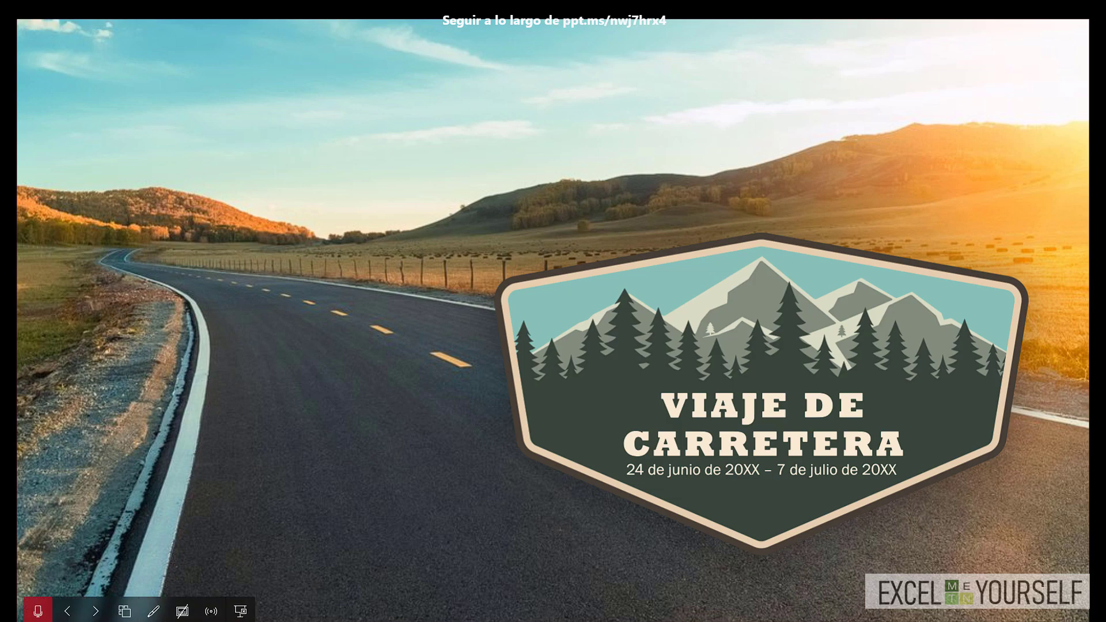
Step: Turn on live subtitles and jump to slide 2, nuestro TRAYECTO, from the all-slides view
{"action": "left_click", "coordinate": [41, 614]}
{"action": "left_click", "coordinate": [125, 611]}
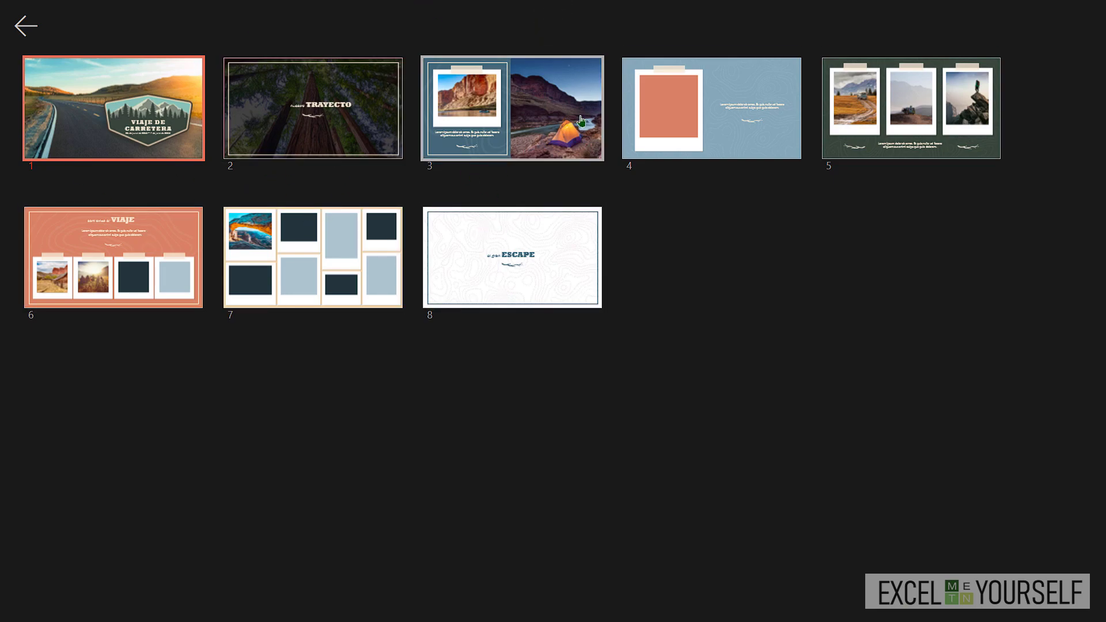
{"action": "left_click", "coordinate": [326, 128]}
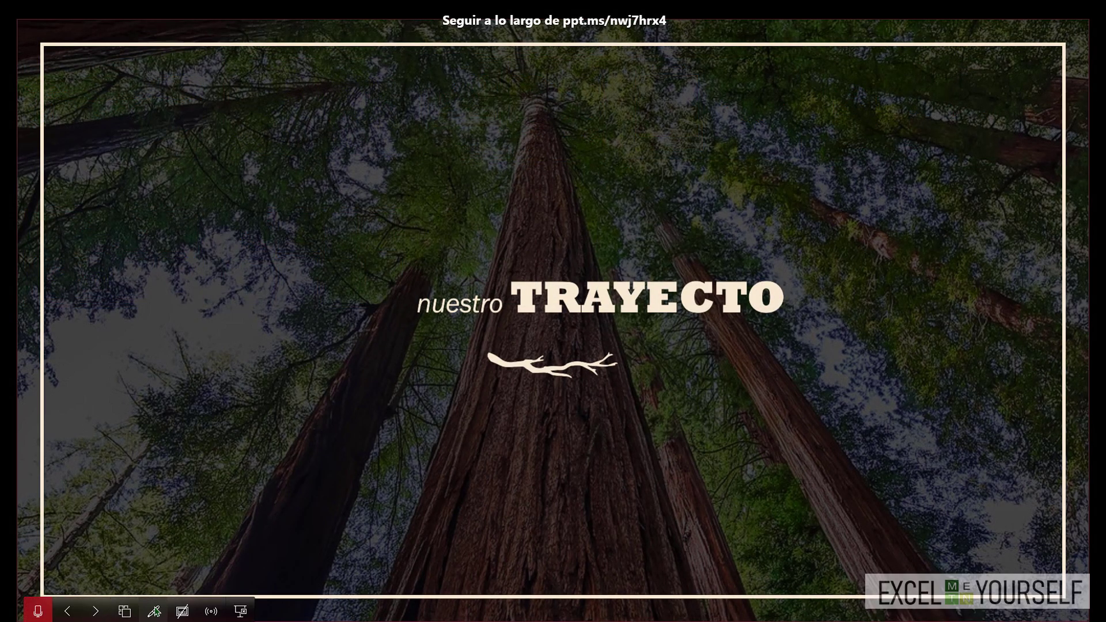
Step: Draw red pen circles around the nuestro TRAYECTO title and the slide's corners
{"action": "left_click", "coordinate": [154, 610]}
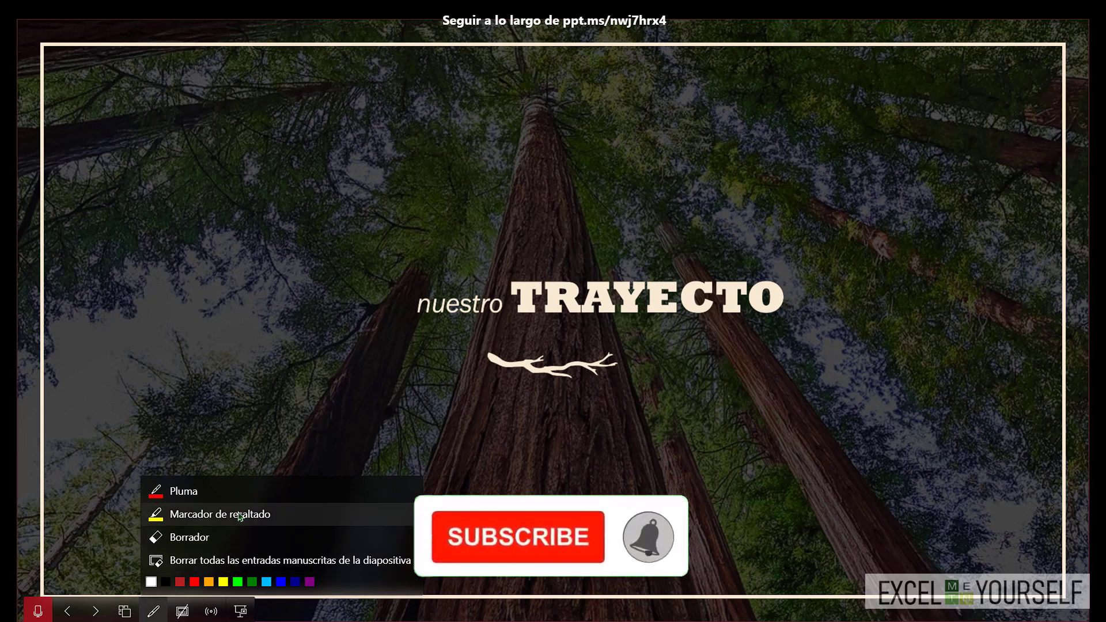
{"action": "left_click", "coordinate": [269, 503]}
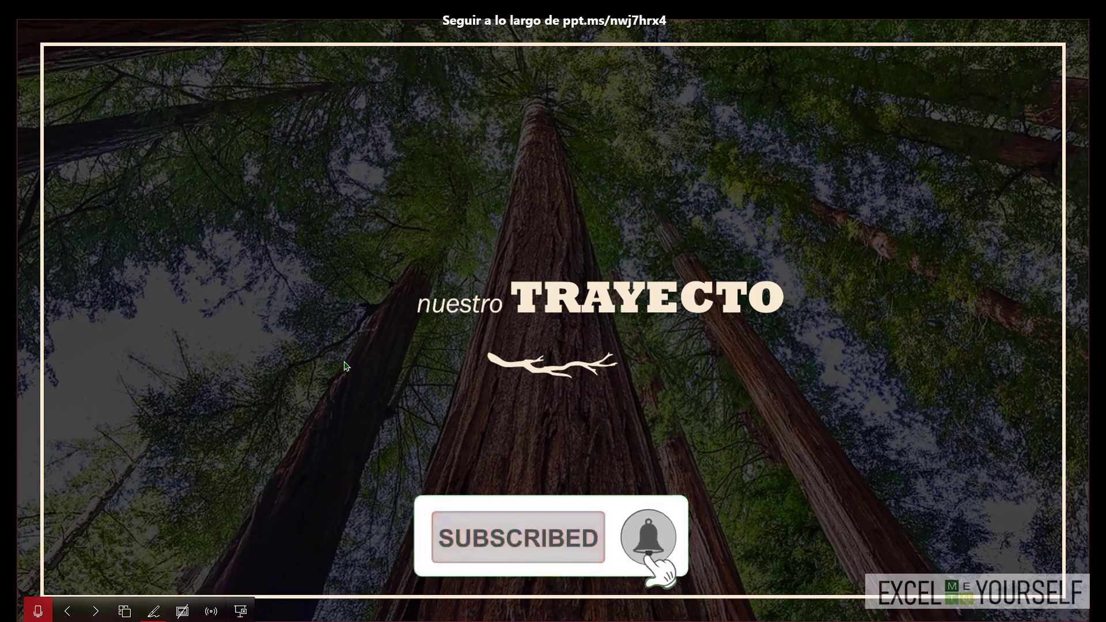
{"action": "mouse_move", "coordinate": [417, 238]}
{"action": "left_mouse_down"}
{"action": "mouse_move", "coordinate": [763, 255]}
{"action": "mouse_move", "coordinate": [431, 280]}
{"action": "left_mouse_up"}
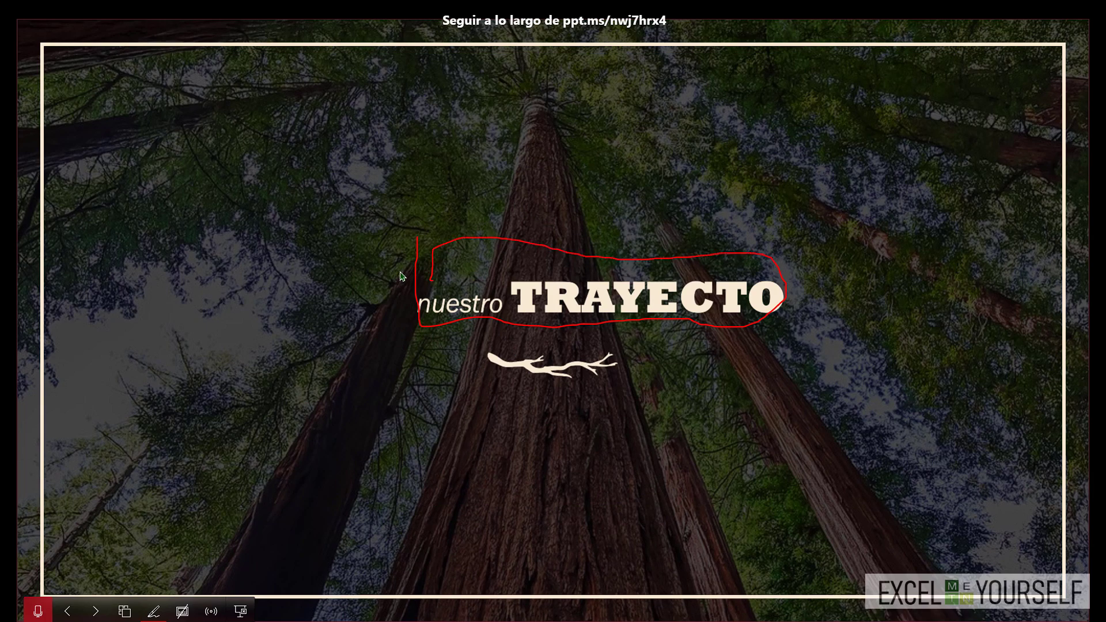
{"action": "mouse_move", "coordinate": [201, 151]}
{"action": "left_mouse_down"}
{"action": "mouse_move", "coordinate": [205, 178]}
{"action": "mouse_move", "coordinate": [224, 155]}
{"action": "left_mouse_up"}
{"action": "mouse_move", "coordinate": [882, 90]}
{"action": "left_mouse_down"}
{"action": "mouse_move", "coordinate": [856, 158]}
{"action": "mouse_move", "coordinate": [881, 89]}
{"action": "left_mouse_up"}
{"action": "mouse_move", "coordinate": [873, 426]}
{"action": "left_mouse_down"}
{"action": "mouse_move", "coordinate": [951, 478]}
{"action": "mouse_move", "coordinate": [881, 492]}
{"action": "left_mouse_up"}
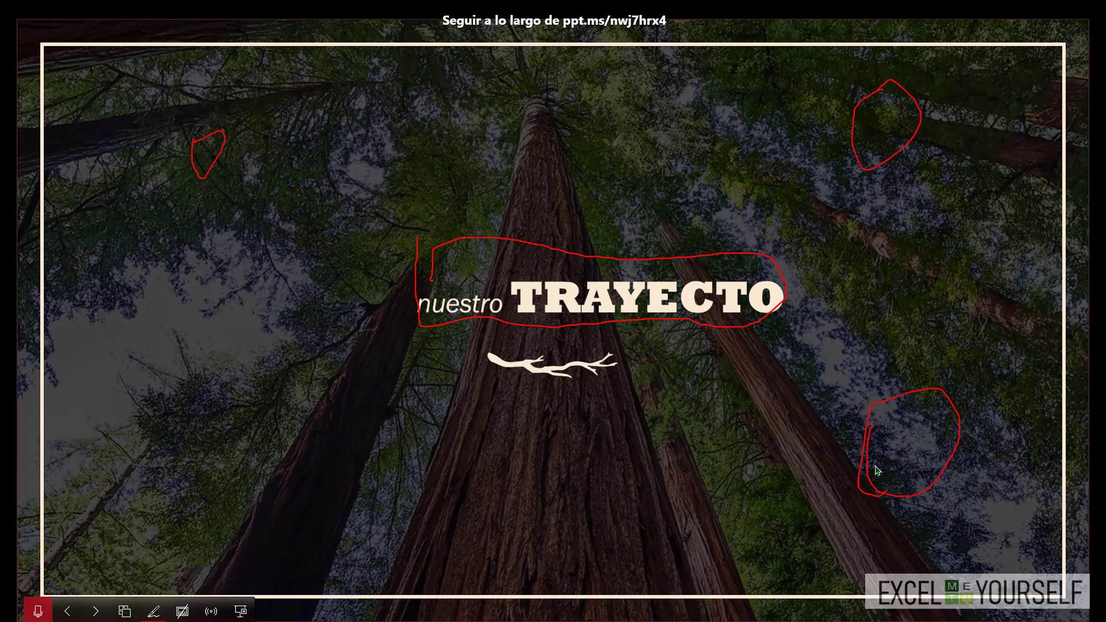
Step: Highlight the nuestro TRAYECTO title with the yellow highlighter
{"action": "left_click", "coordinate": [153, 611]}
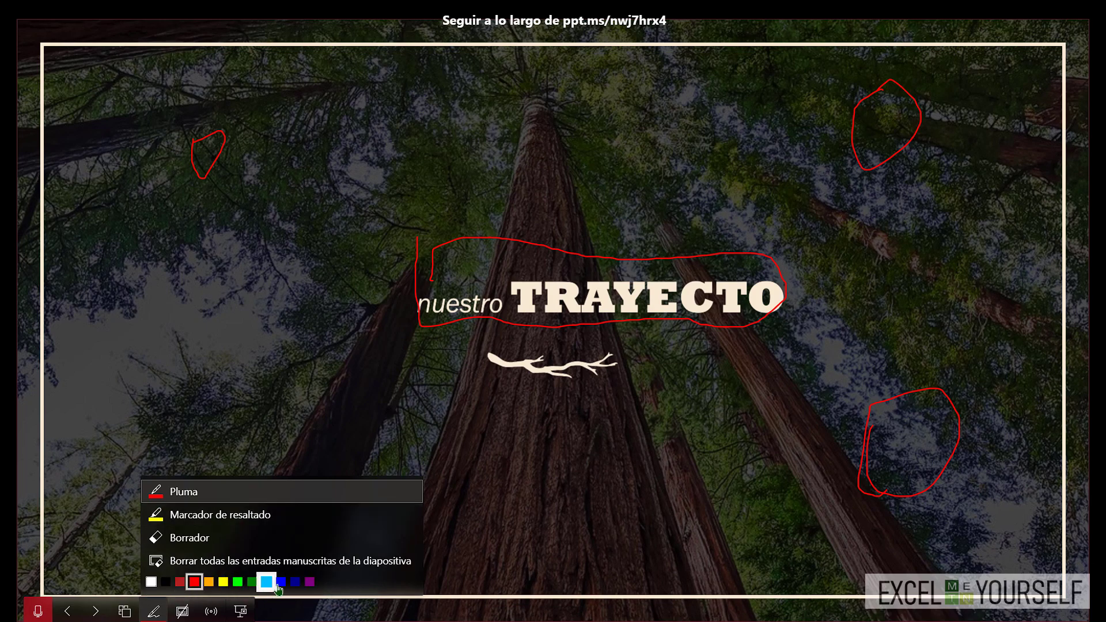
{"action": "left_click", "coordinate": [224, 522]}
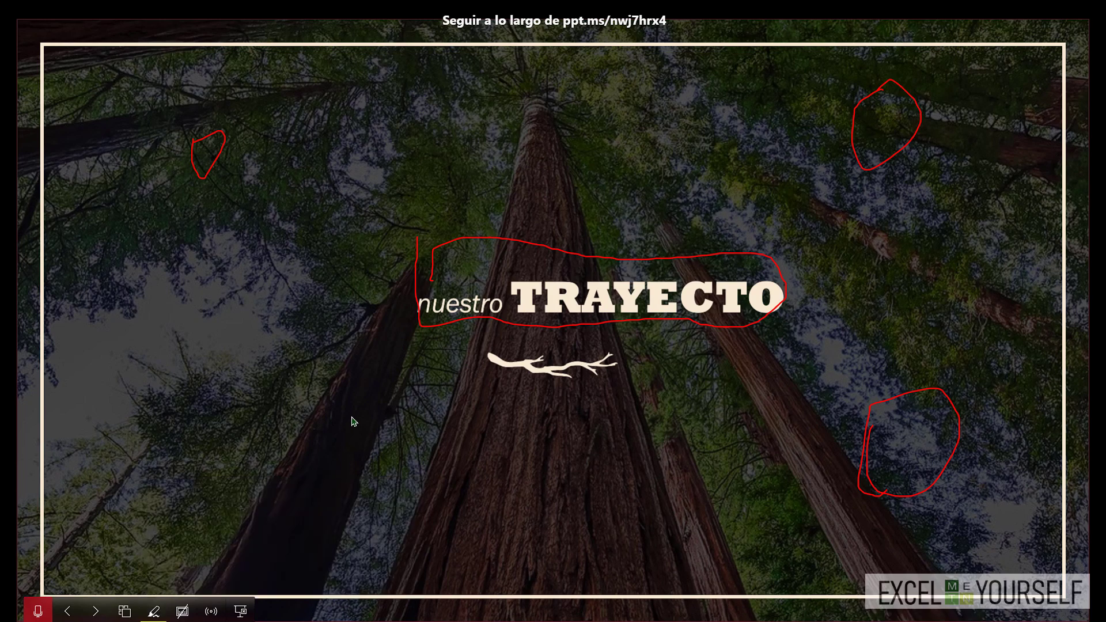
{"action": "mouse_move", "coordinate": [413, 298]}
{"action": "left_mouse_down"}
{"action": "mouse_move", "coordinate": [708, 307]}
{"action": "mouse_move", "coordinate": [610, 286]}
{"action": "mouse_move", "coordinate": [622, 317]}
{"action": "mouse_move", "coordinate": [636, 298]}
{"action": "left_mouse_up"}
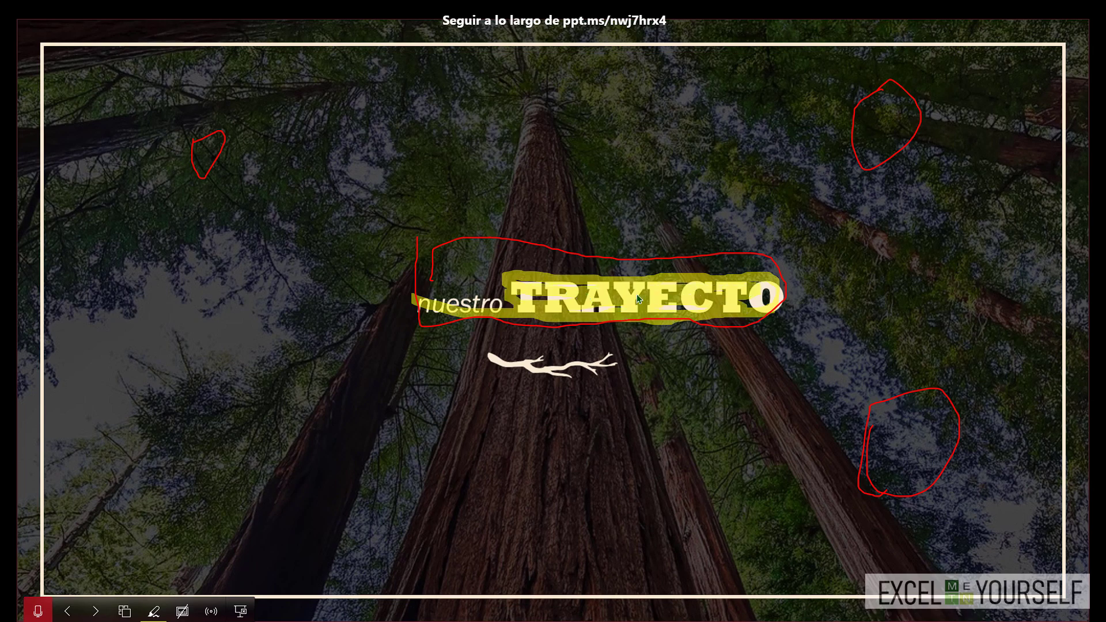
Step: Erase all red ink and yellow highlighting, then turn off live subtitles
{"action": "left_click", "coordinate": [153, 611]}
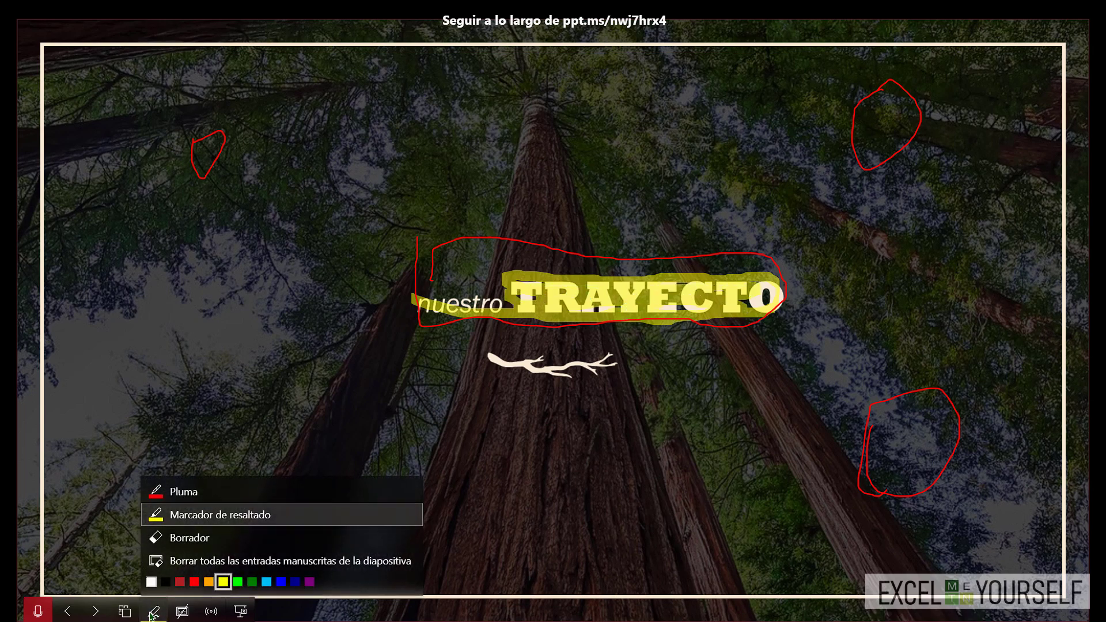
{"action": "left_click", "coordinate": [179, 538]}
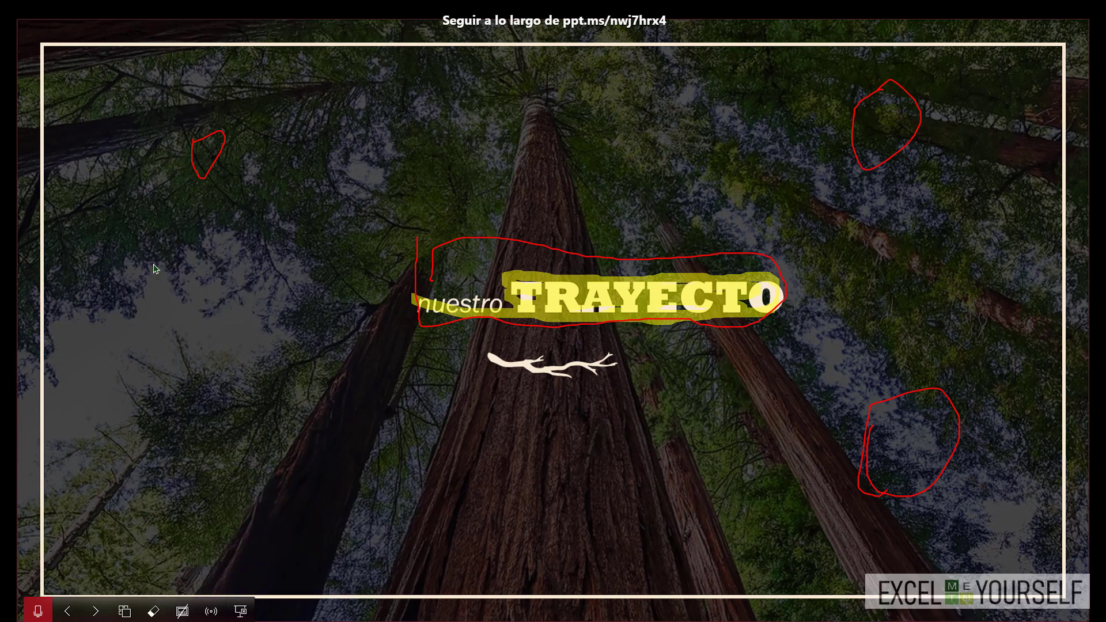
{"action": "left_click", "coordinate": [222, 141]}
{"action": "left_click", "coordinate": [853, 133]}
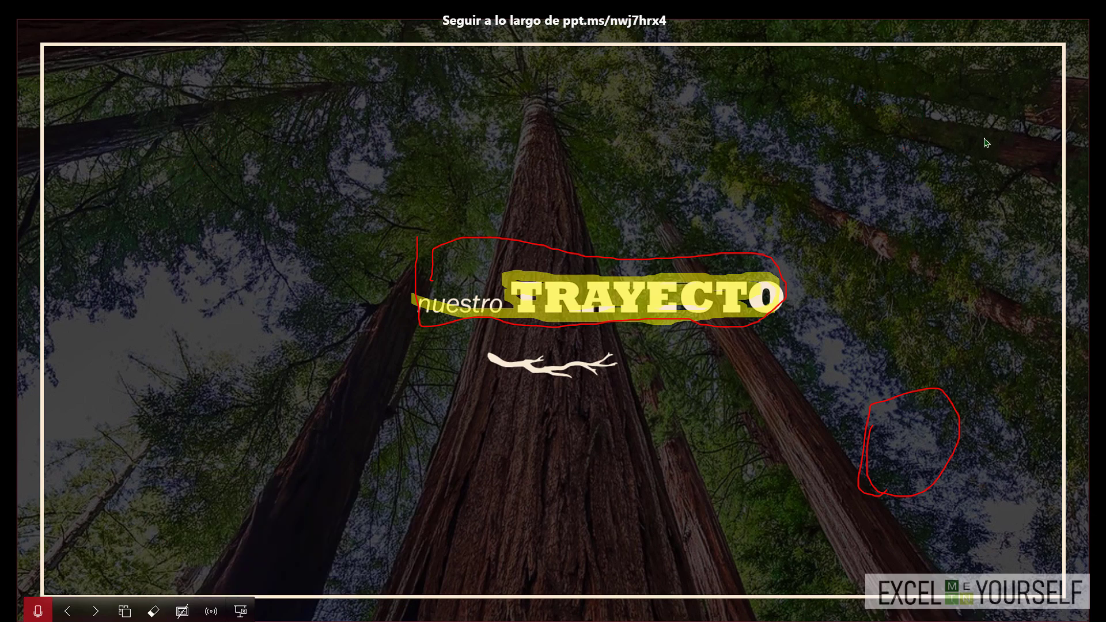
{"action": "left_click", "coordinate": [956, 455]}
{"action": "left_click_drag", "start_coordinate": [690, 391], "coordinate": [524, 234]}
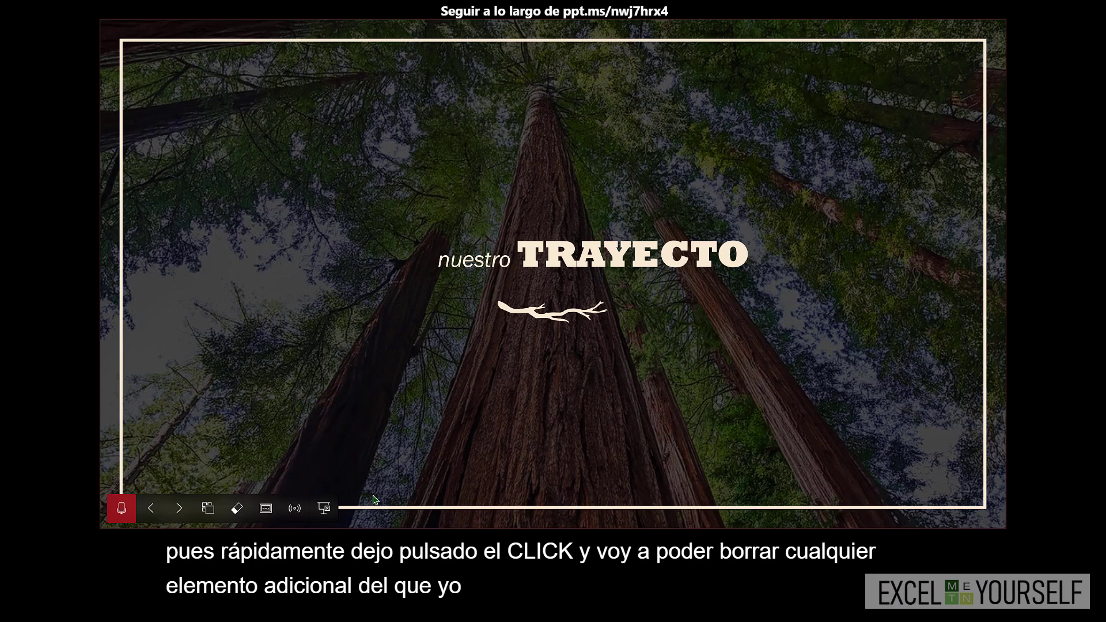
{"action": "left_click", "coordinate": [264, 509]}
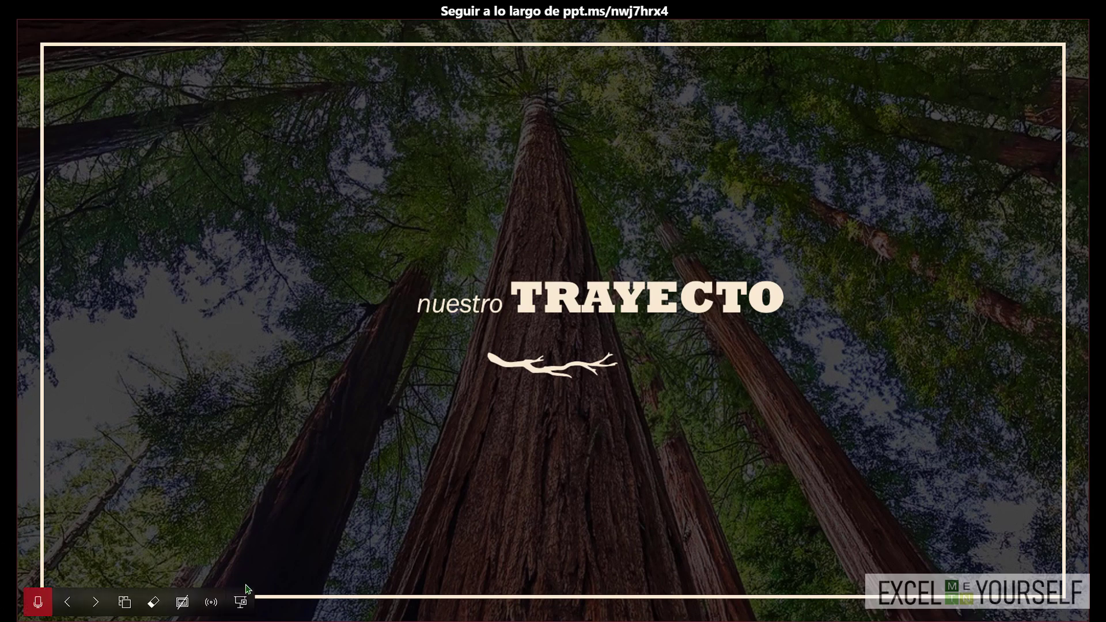
{"action": "left_click", "coordinate": [182, 602]}
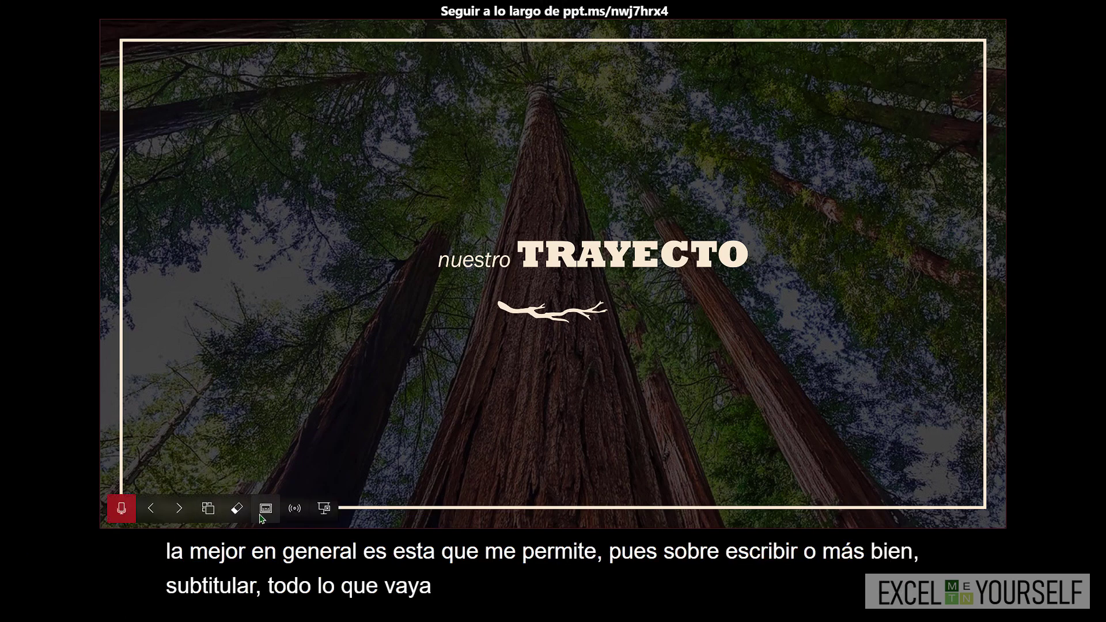
{"action": "left_click", "coordinate": [265, 508]}
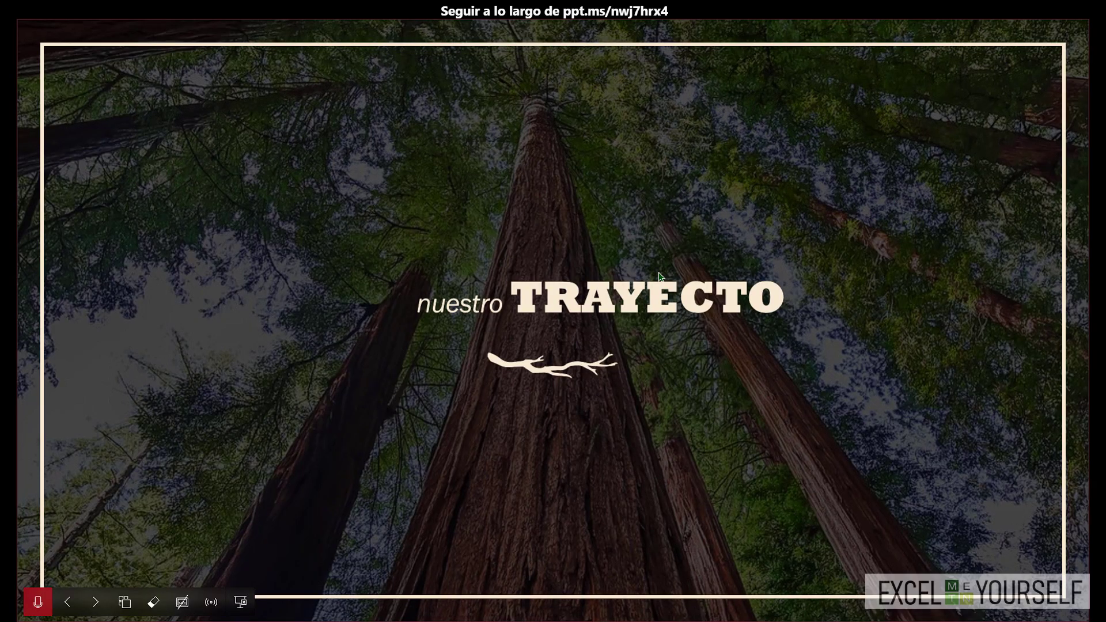
Step: Show the audience the join screen with the QR code, then return to the slides
{"action": "left_click", "coordinate": [211, 602]}
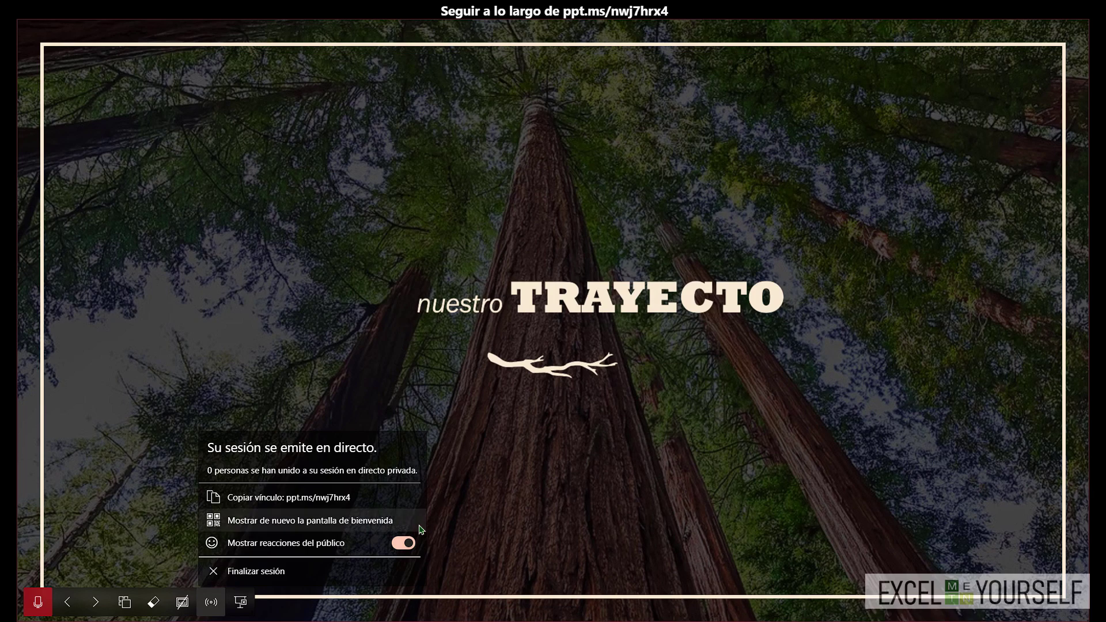
{"action": "left_click", "coordinate": [372, 521]}
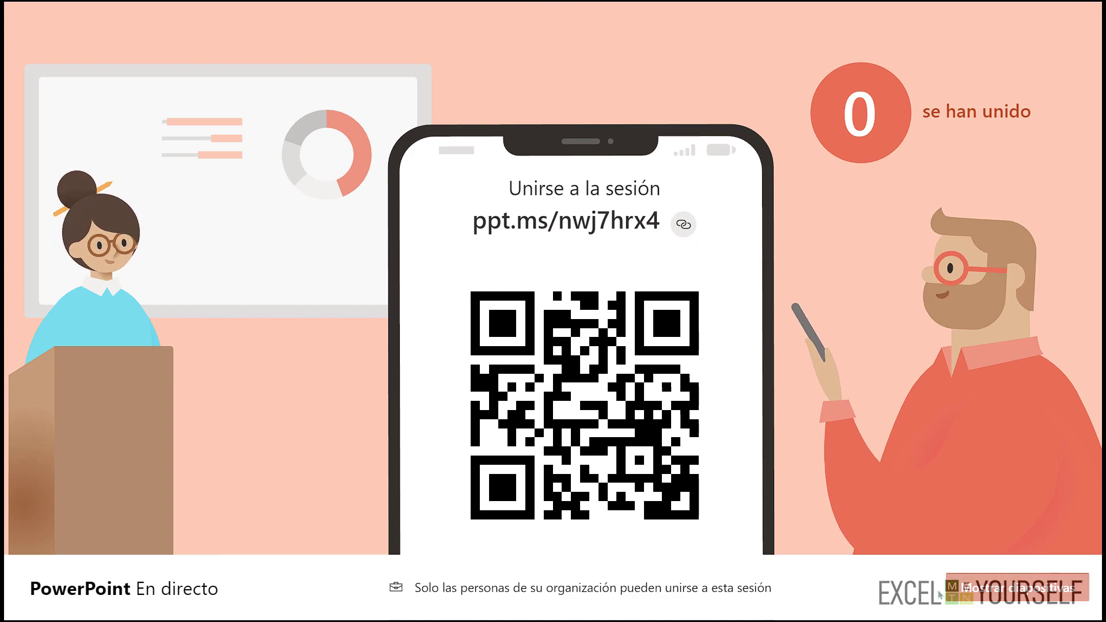
{"action": "left_click", "coordinate": [969, 589]}
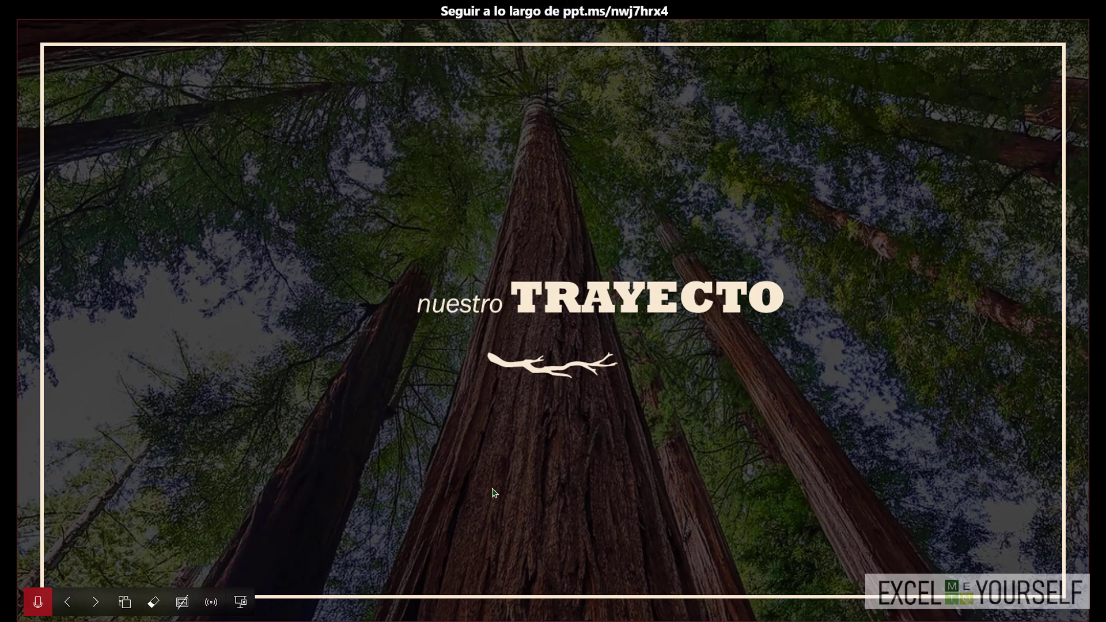
Step: Switch off 'Mostrar reacciones del público' in the live session details and close them
{"action": "left_click", "coordinate": [210, 602]}
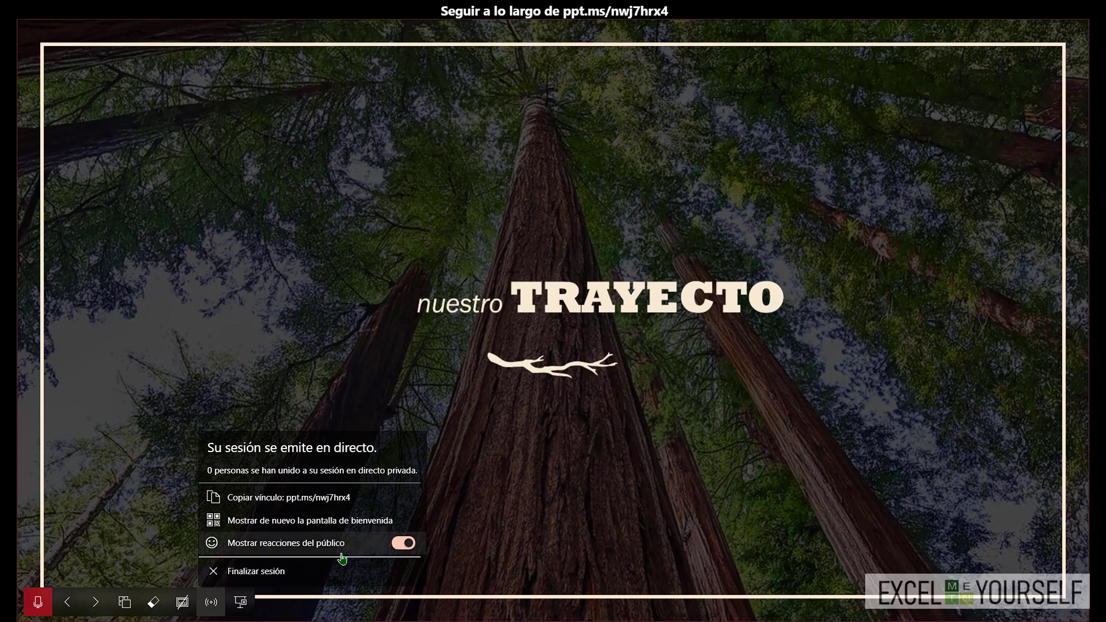
{"action": "left_click", "coordinate": [406, 548]}
{"action": "left_click", "coordinate": [402, 547]}
{"action": "left_click", "coordinate": [402, 553]}
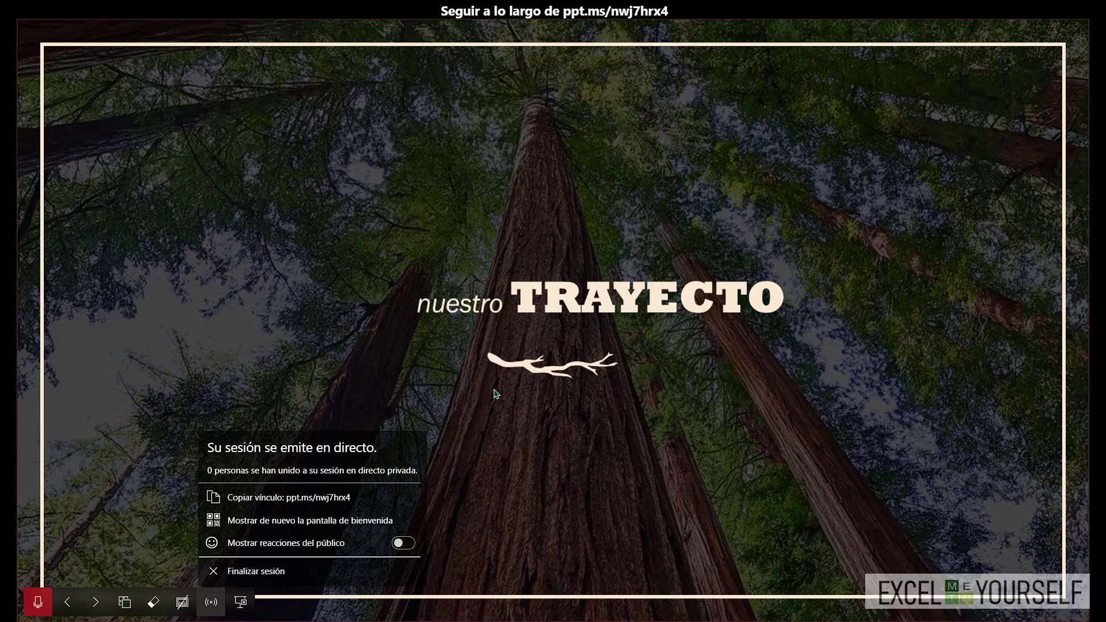
{"action": "left_click", "coordinate": [511, 402]}
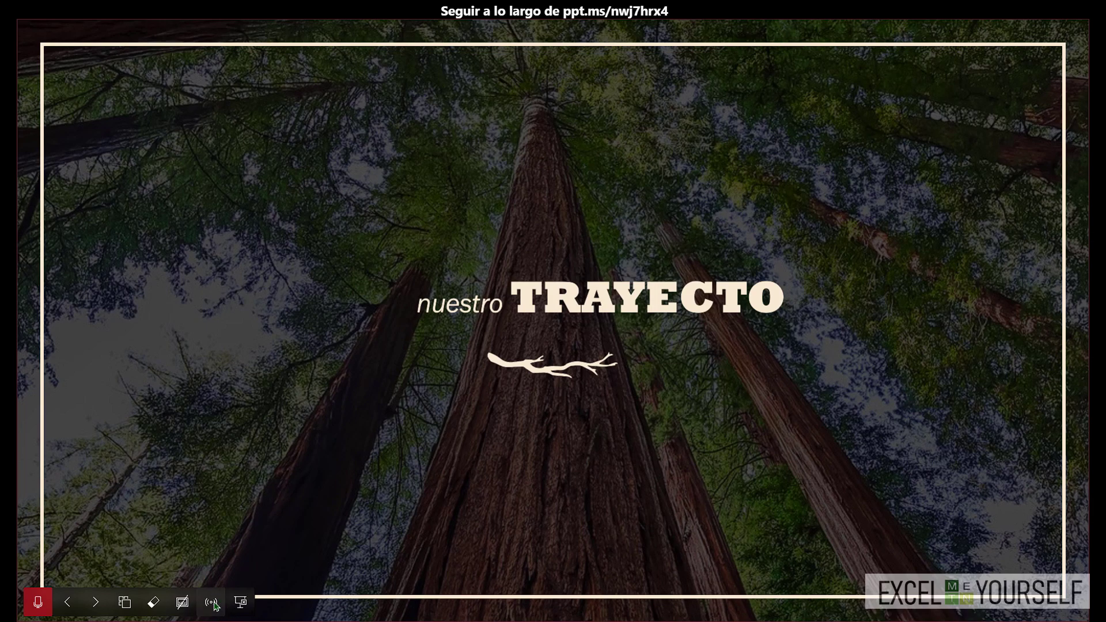
Step: Deselect the picture in the editor and click 'Reanudar sesión' to resume presenting
{"action": "left_click", "coordinate": [241, 614]}
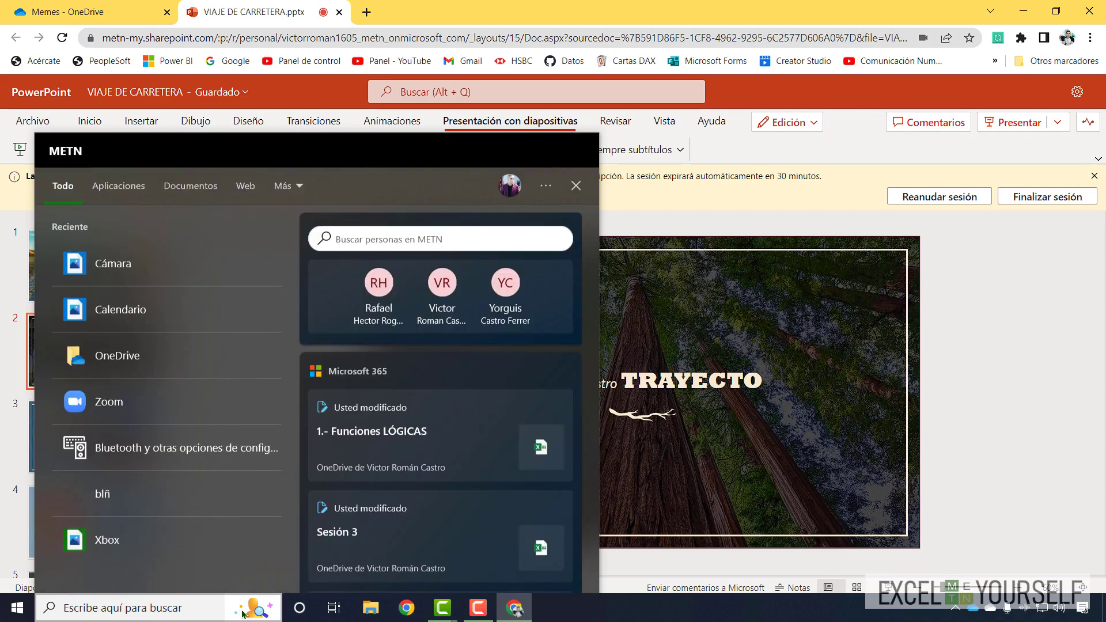
{"action": "left_click", "coordinate": [922, 290]}
{"action": "left_click", "coordinate": [1001, 286]}
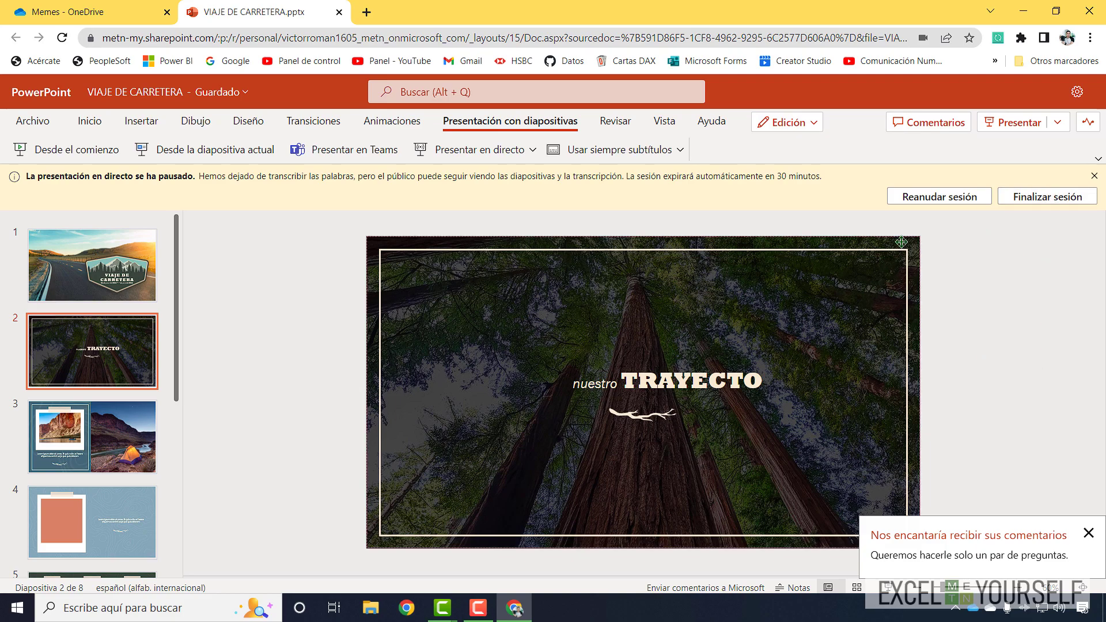
{"action": "left_click", "coordinate": [941, 201]}
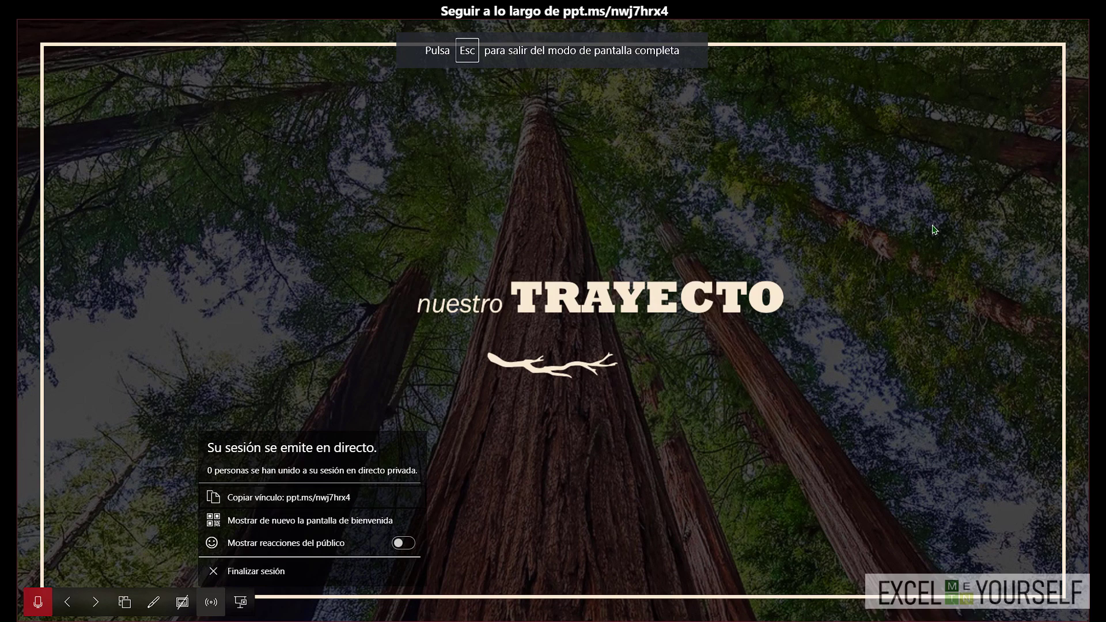
Step: Advance the live presentation two slides to slide 4, the orange photo placeholder
{"action": "left_click", "coordinate": [248, 343]}
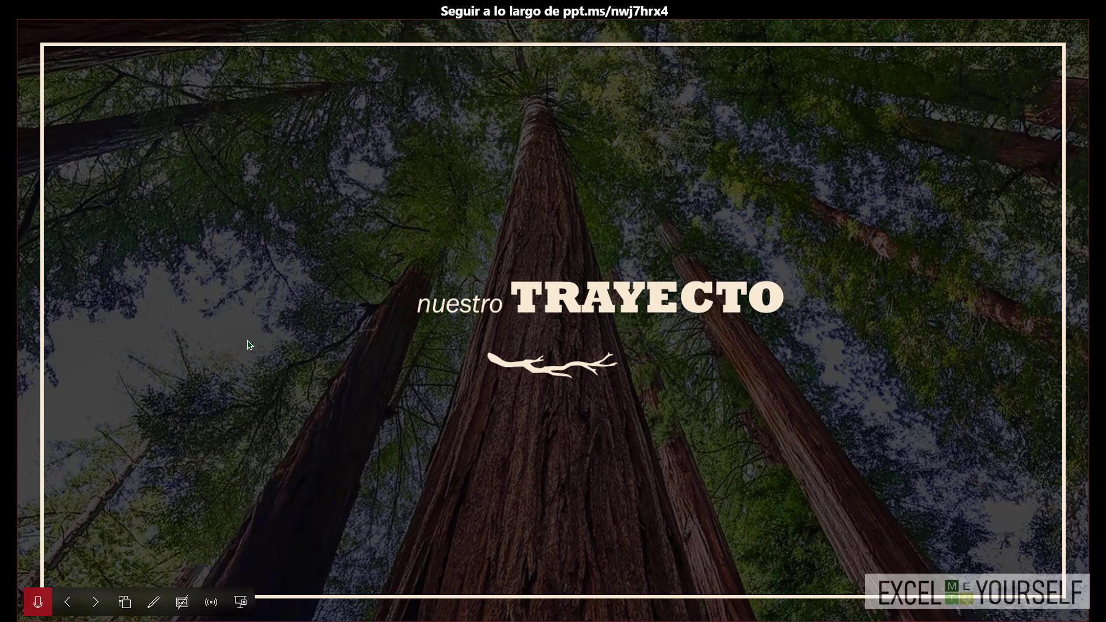
{"action": "left_click", "coordinate": [248, 344]}
{"action": "left_click", "coordinate": [247, 341]}
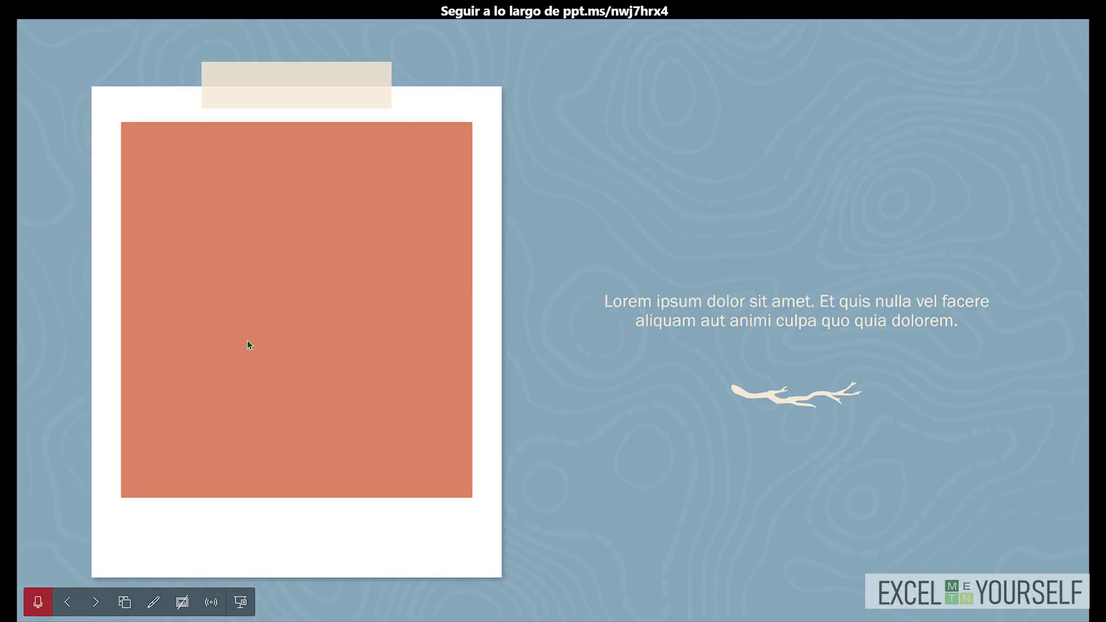
Step: Toggle live subtitles on and off, then exit the slideshow to pause the session
{"action": "left_click", "coordinate": [186, 603]}
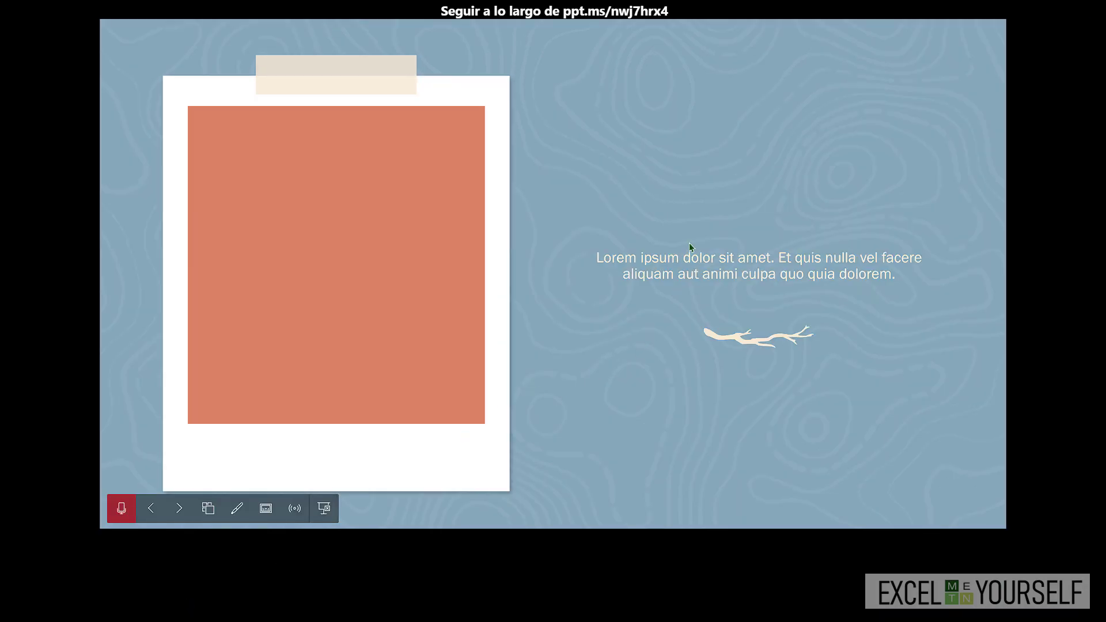
{"action": "left_click", "coordinate": [268, 510]}
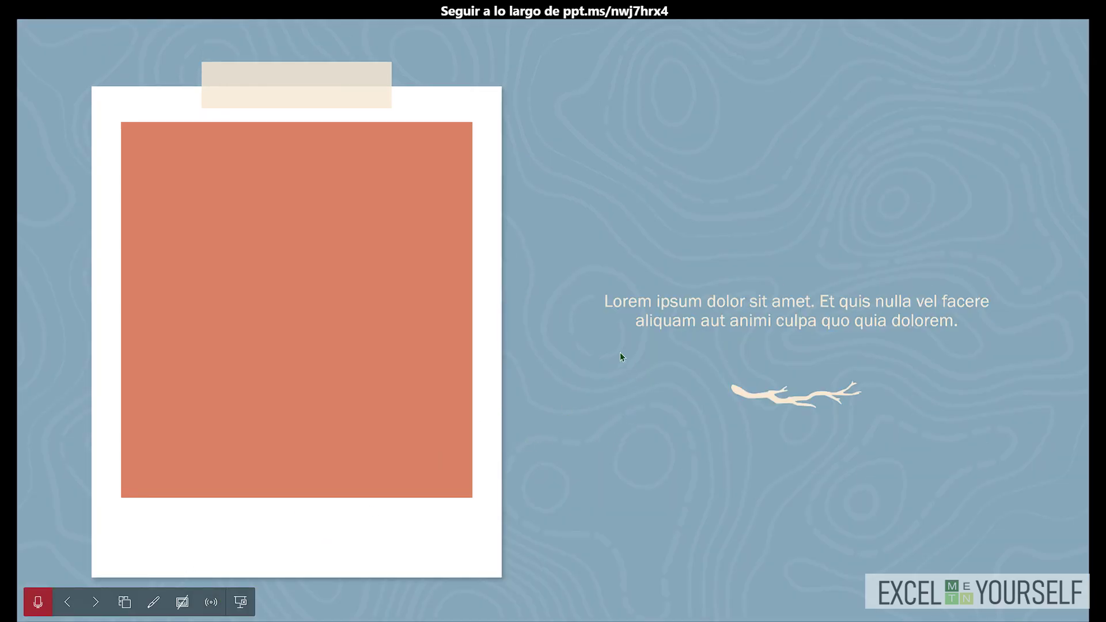
{"action": "key", "text": "Escape"}
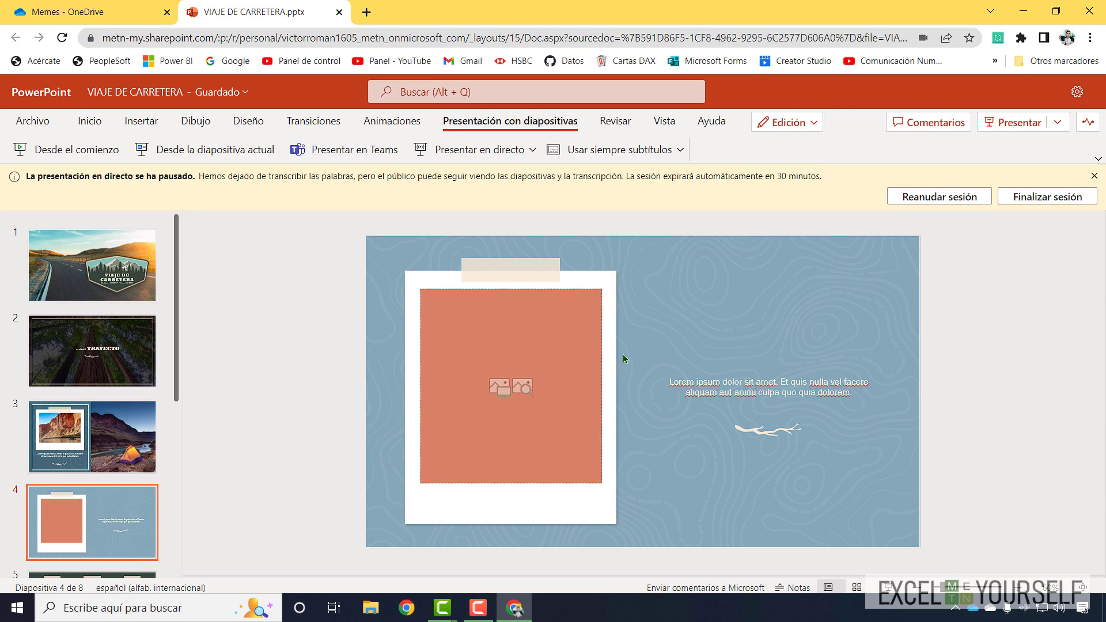
Step: Resume the paused session on slide 4 and dismiss the live session popup
{"action": "left_click", "coordinate": [956, 203]}
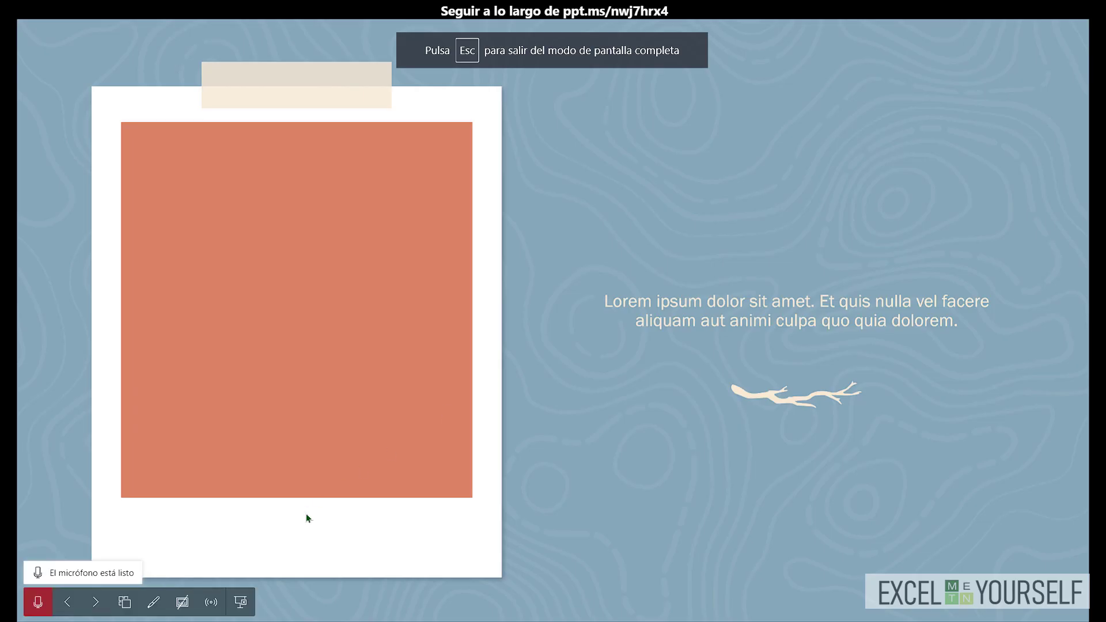
{"action": "left_click", "coordinate": [185, 606]}
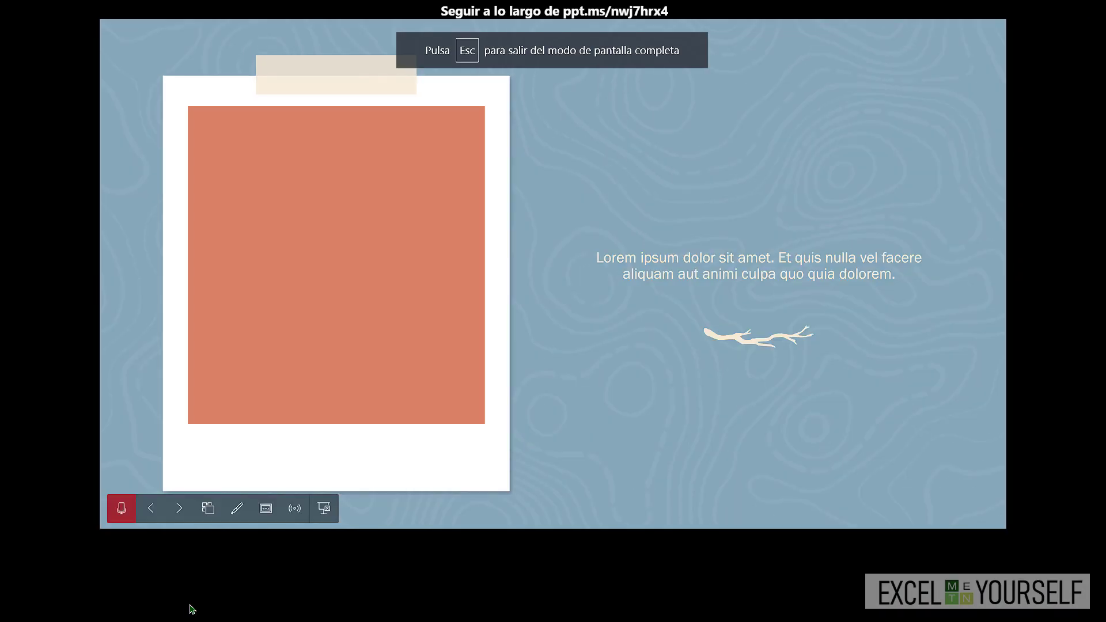